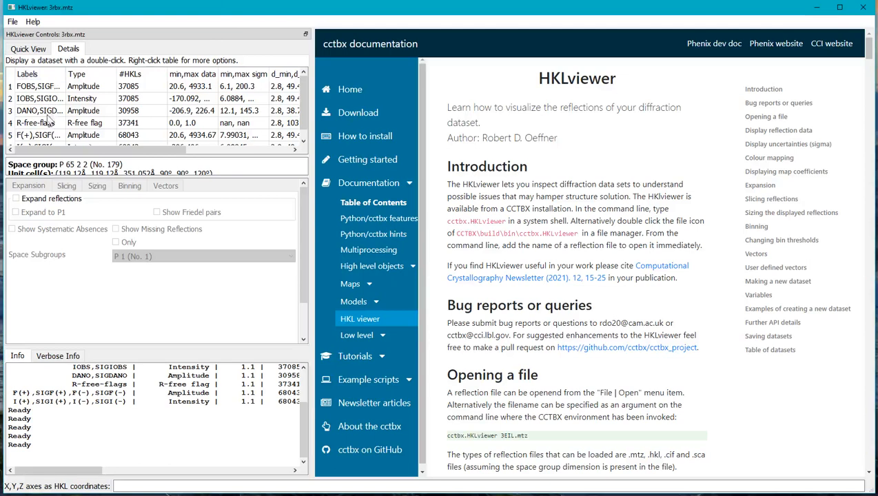
- Run PhaserTNG.Xtricorder on the 3rbx.mtz reflection file and look through the resulting datasets in the detailed list
{"action": "left_click", "coordinate": [28, 49]}
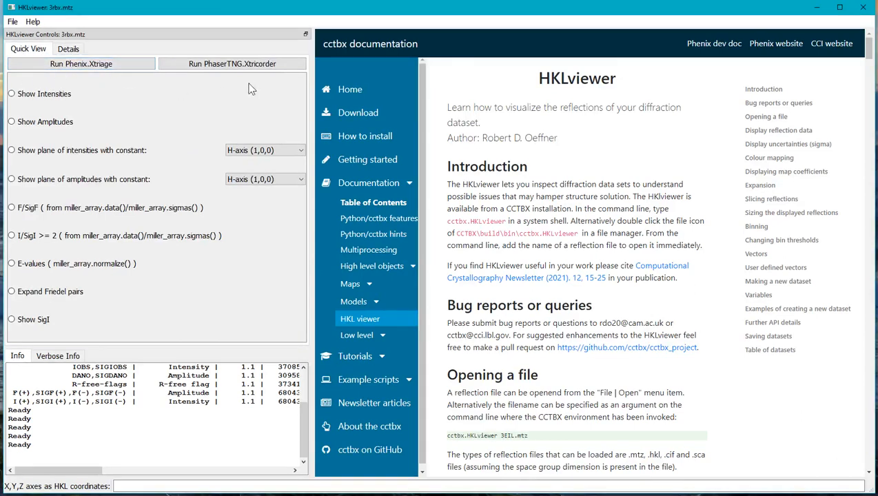
{"action": "left_click", "coordinate": [186, 65]}
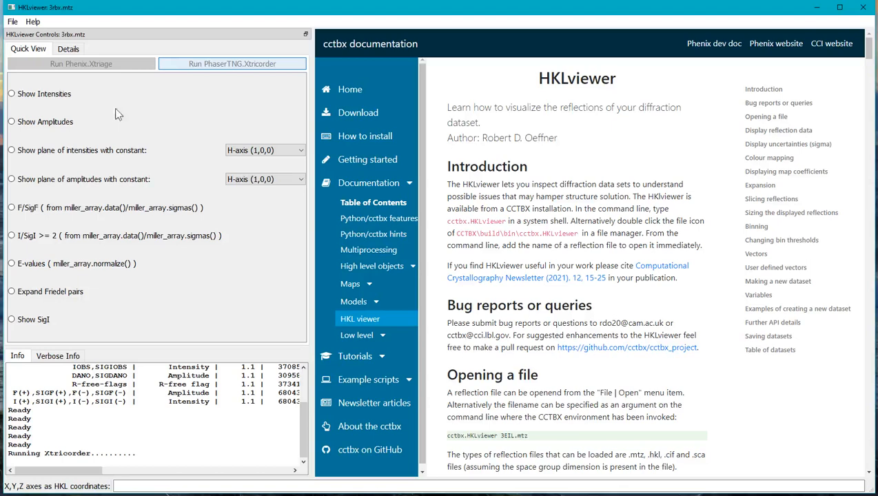
{"action": "left_click", "coordinate": [68, 50]}
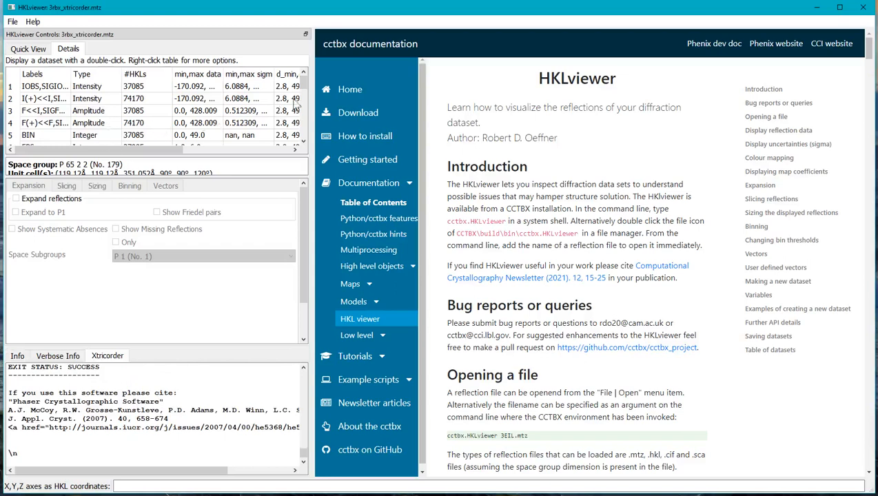
{"action": "left_click_drag", "start_coordinate": [302, 80], "coordinate": [302, 124]}
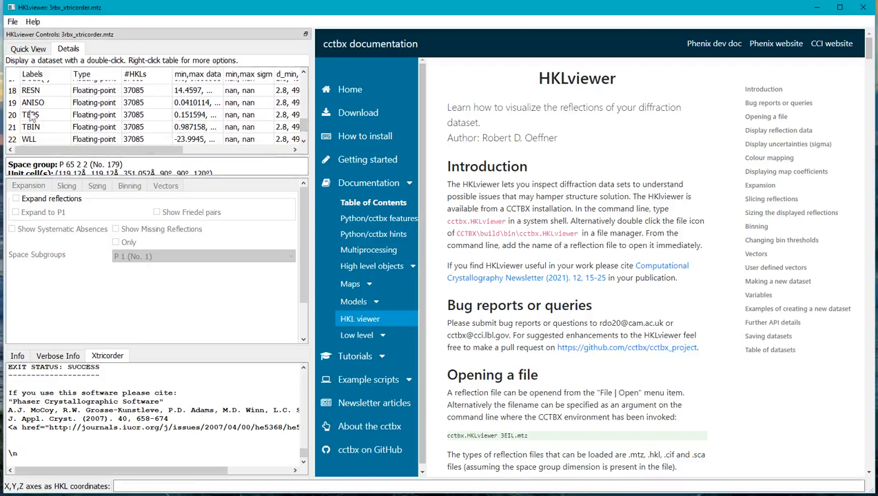
- Display the TEPS reflections rotating around the TNCS vector
{"action": "left_click", "coordinate": [21, 51]}
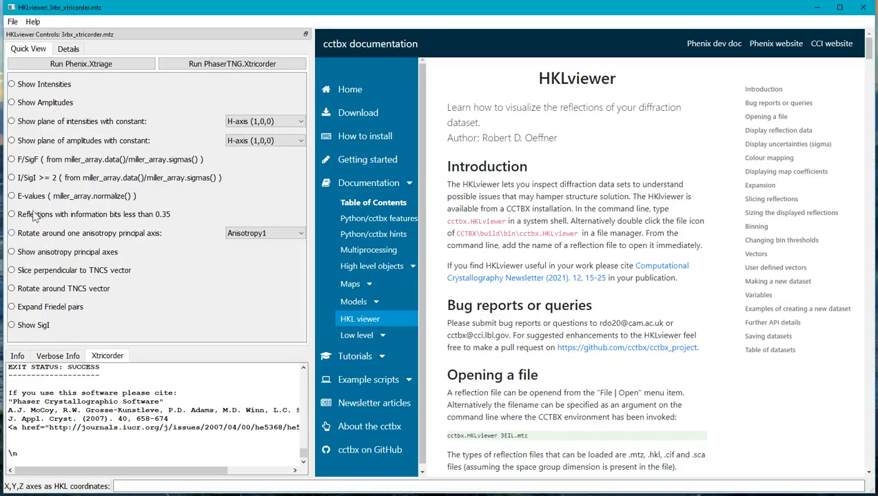
{"action": "left_click", "coordinate": [26, 291]}
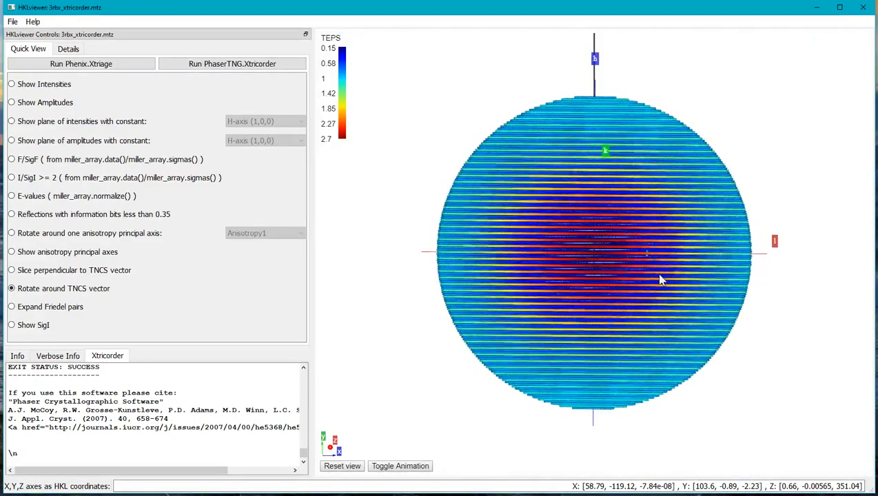
{"action": "scroll", "coordinate": [659, 306], "scroll_direction": "up", "scroll_amount": 5}
{"action": "scroll", "coordinate": [662, 311], "scroll_direction": "up", "scroll_amount": 5}
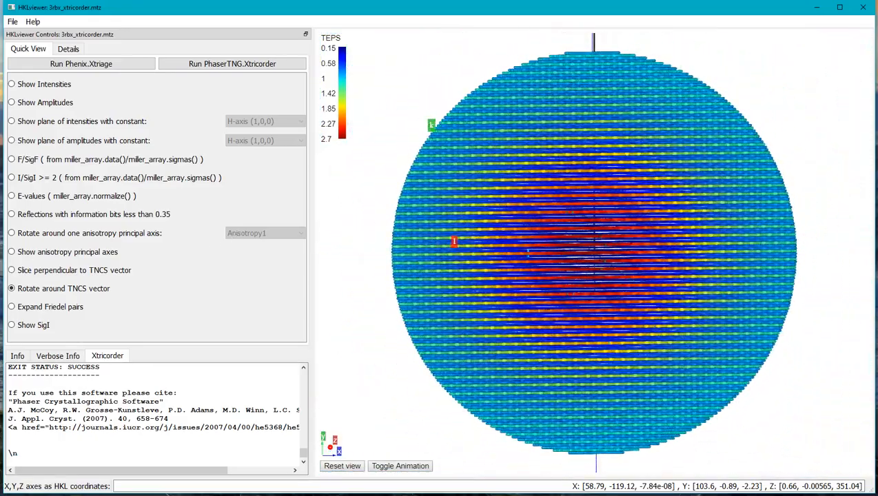
- Display the normalized E-values dataset and inspect its reflection pattern from a tilted angle
{"action": "left_click", "coordinate": [29, 198]}
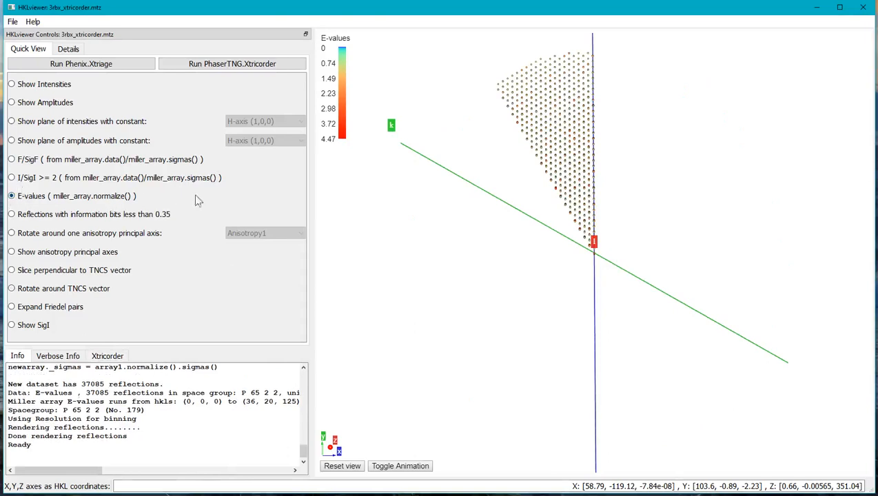
{"action": "left_click_drag", "start_coordinate": [559, 358], "coordinate": [606, 205]}
{"action": "scroll", "coordinate": [601, 242], "scroll_direction": "up", "scroll_amount": 5}
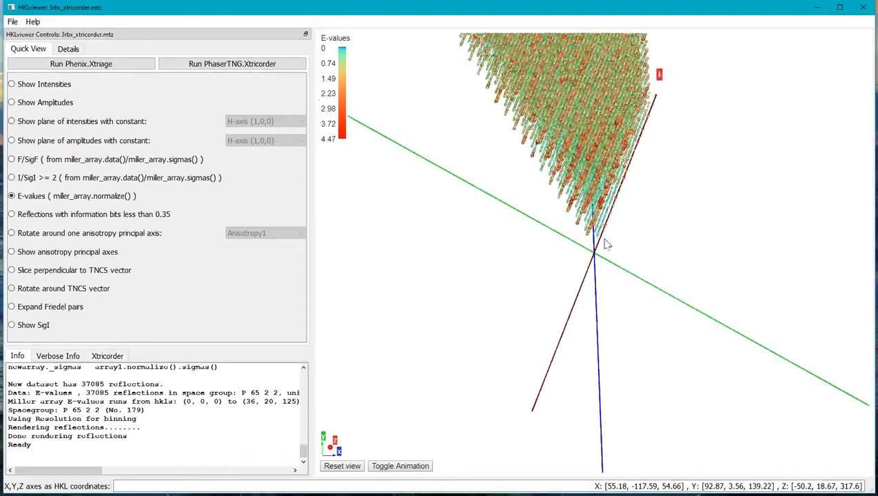
{"action": "left_click_drag", "start_coordinate": [593, 155], "coordinate": [612, 151]}
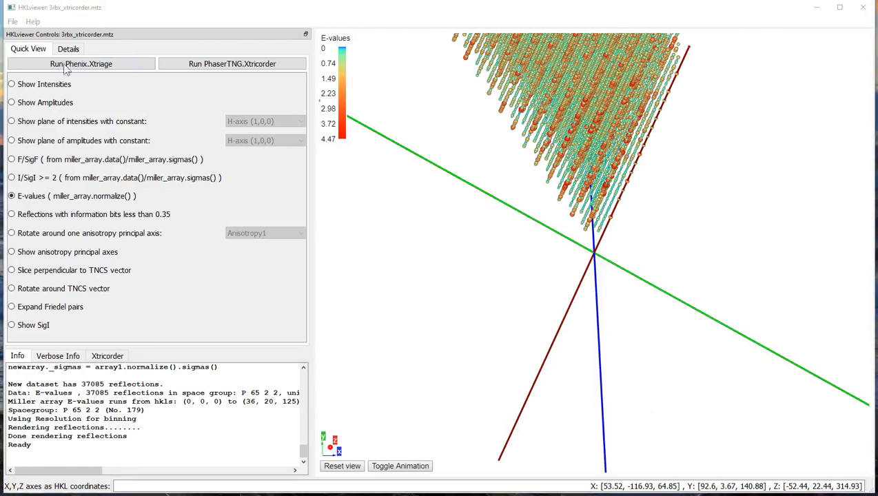
- Display the intensities and define a new dataset from IOBS,SIGIOBS with the expression newarray._data = array1.data()/ array2.data()
{"action": "left_click", "coordinate": [44, 88]}
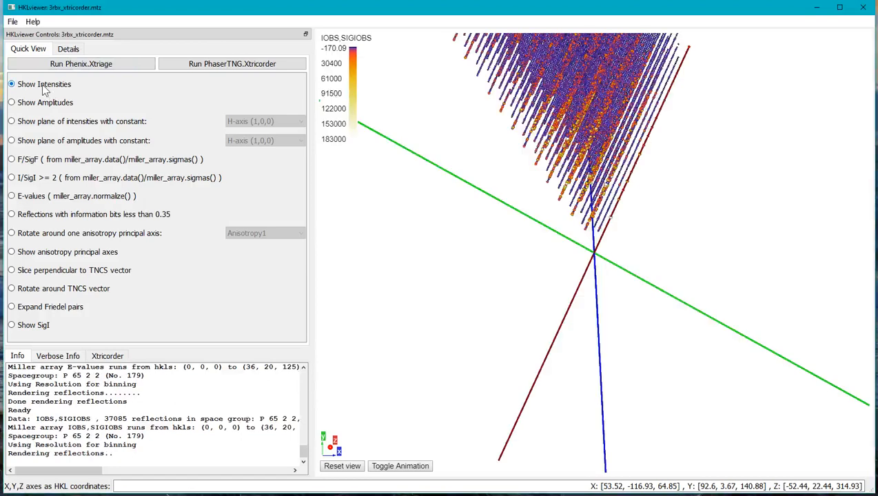
{"action": "left_click", "coordinate": [68, 49]}
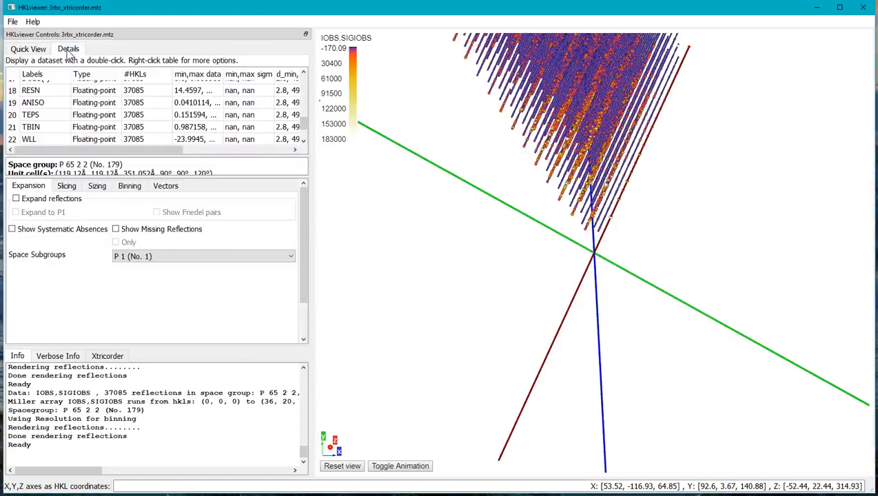
{"action": "left_click_drag", "start_coordinate": [301, 120], "coordinate": [301, 80]}
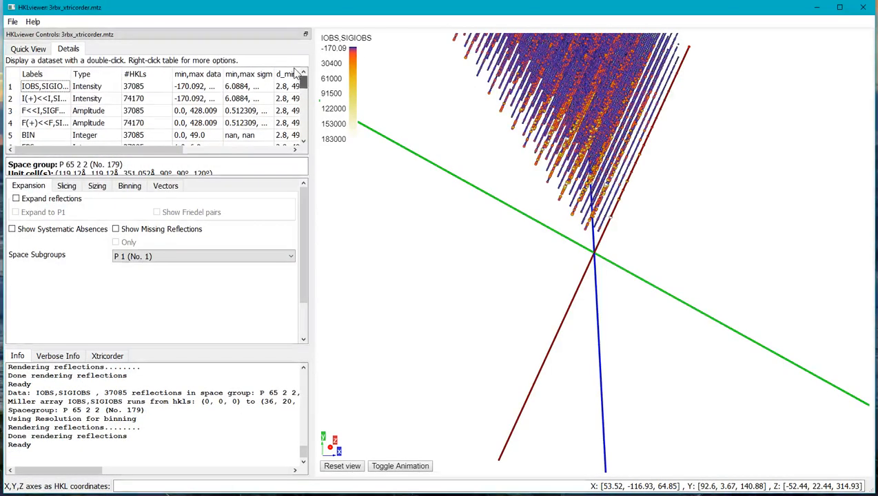
{"action": "left_click", "coordinate": [56, 88]}
{"action": "right_click", "coordinate": [55, 88]}
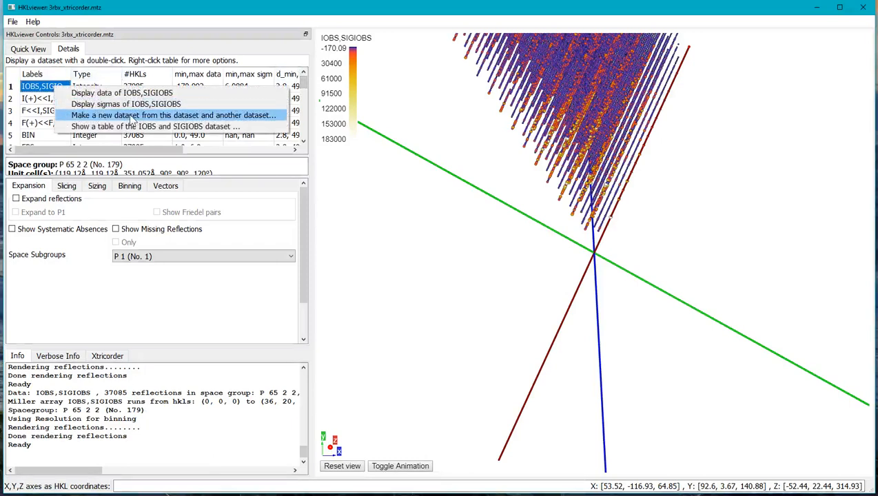
{"action": "left_click", "coordinate": [133, 117]}
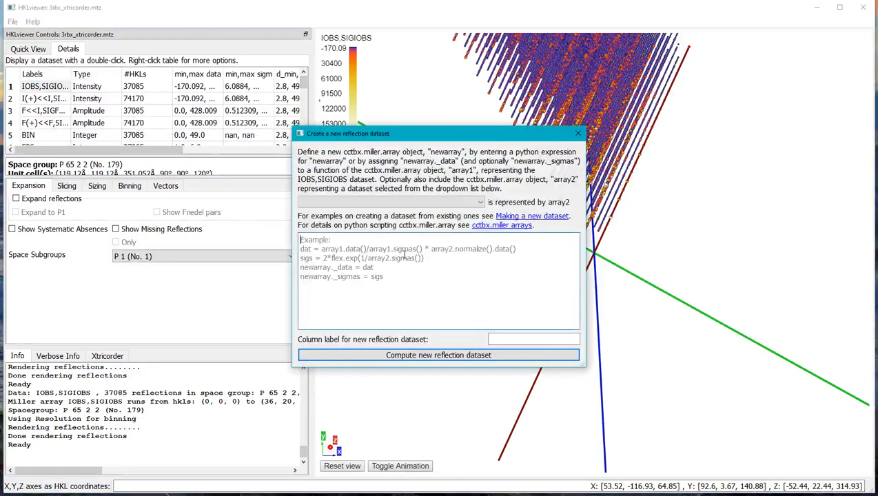
{"action": "left_click", "coordinate": [405, 256]}
{"action": "type", "text": "new"}
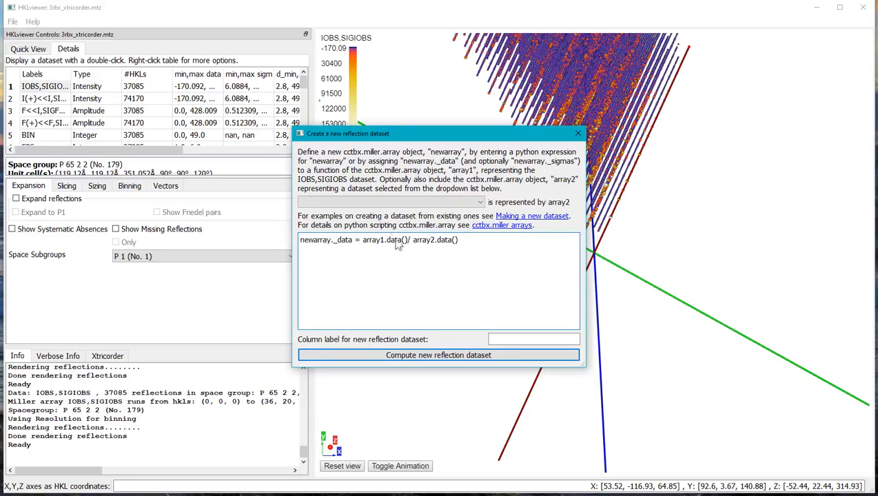
- Assign TEPS as array2, label the new dataset IoverTeps, compute it and inspect the displayed reflections
{"action": "left_click", "coordinate": [375, 202]}
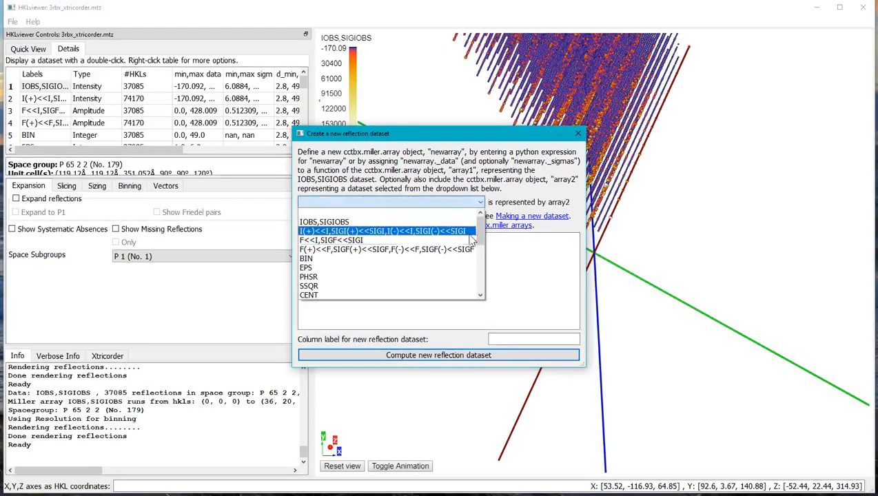
{"action": "left_click_drag", "start_coordinate": [481, 235], "coordinate": [483, 285]}
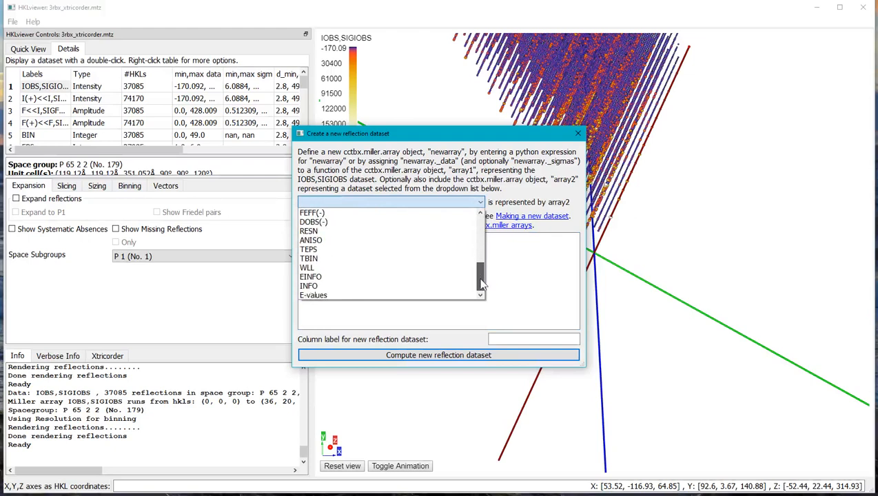
{"action": "left_click", "coordinate": [333, 250]}
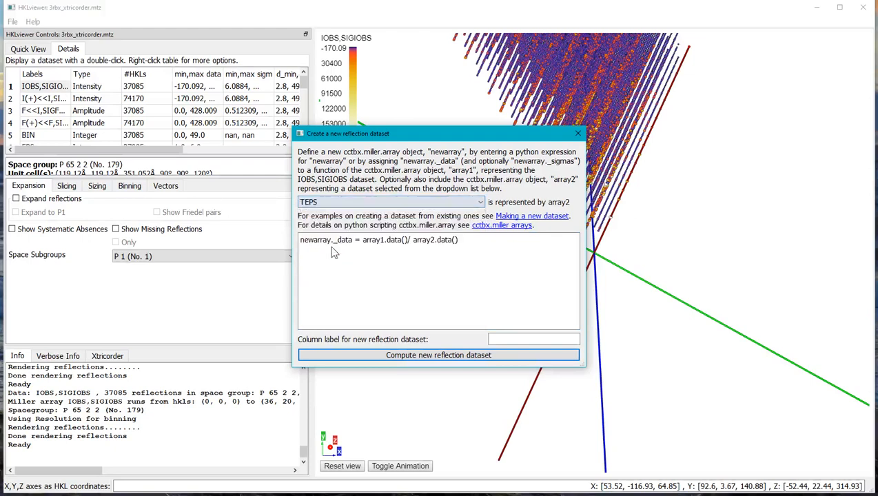
{"action": "left_click", "coordinate": [521, 340]}
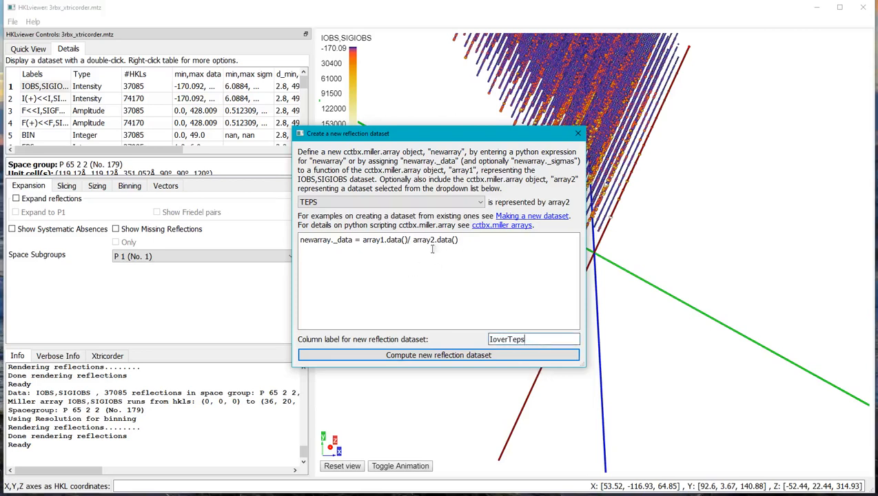
{"action": "left_click", "coordinate": [398, 356]}
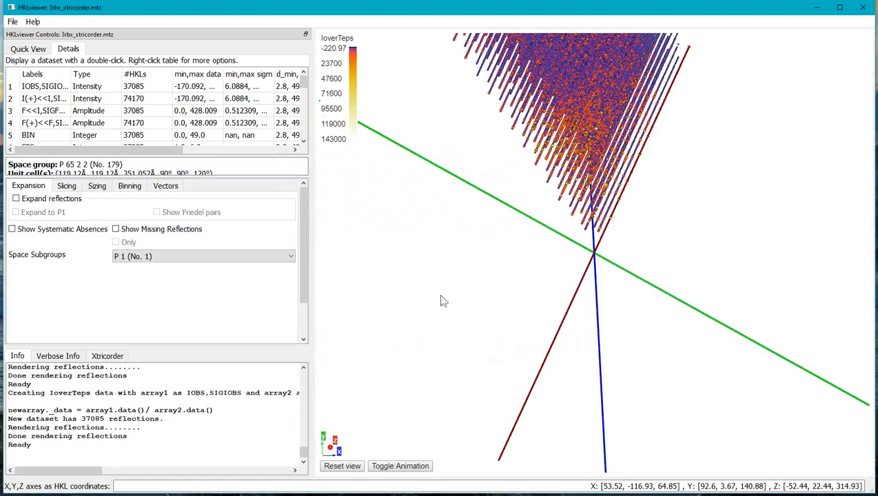
{"action": "left_click_drag", "start_coordinate": [520, 367], "coordinate": [542, 209]}
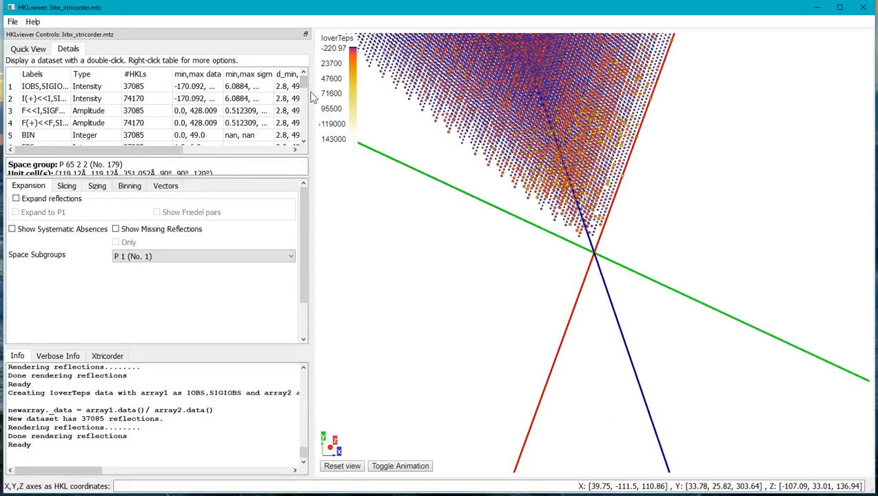
- Compute a dataset labelled E_IoverTeps from IoverTeps with the expression newarray._data = array1.normalize().data() and inspect its reflections
{"action": "left_click_drag", "start_coordinate": [304, 79], "coordinate": [304, 131]}
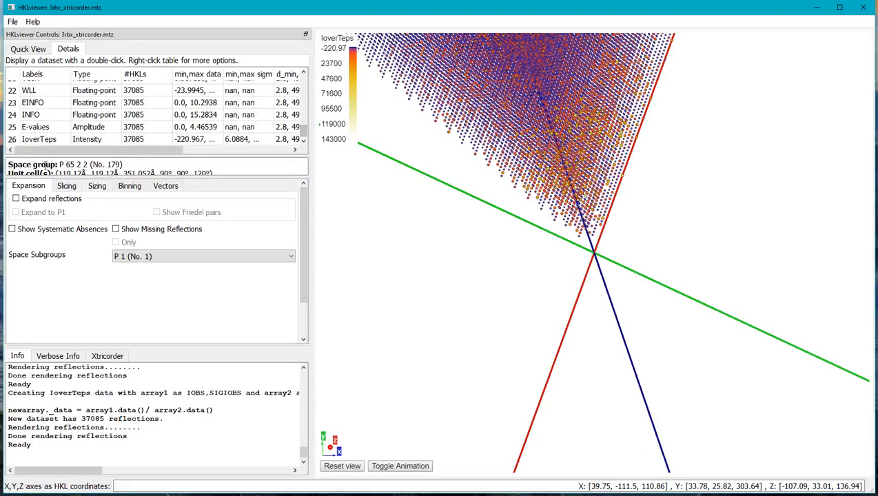
{"action": "left_click", "coordinate": [34, 141]}
{"action": "right_click", "coordinate": [43, 143]}
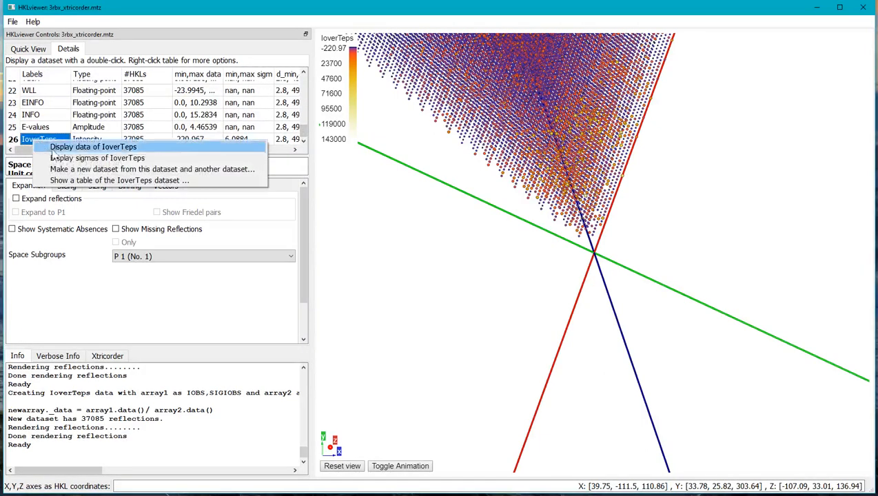
{"action": "left_click", "coordinate": [67, 170]}
{"action": "left_click_drag", "start_coordinate": [469, 241], "coordinate": [389, 243]}
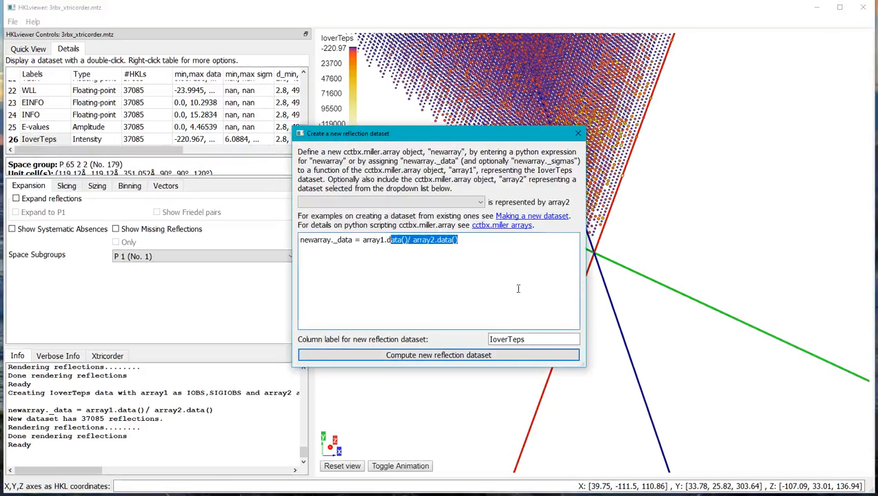
{"action": "key", "text": "BackSpace"}
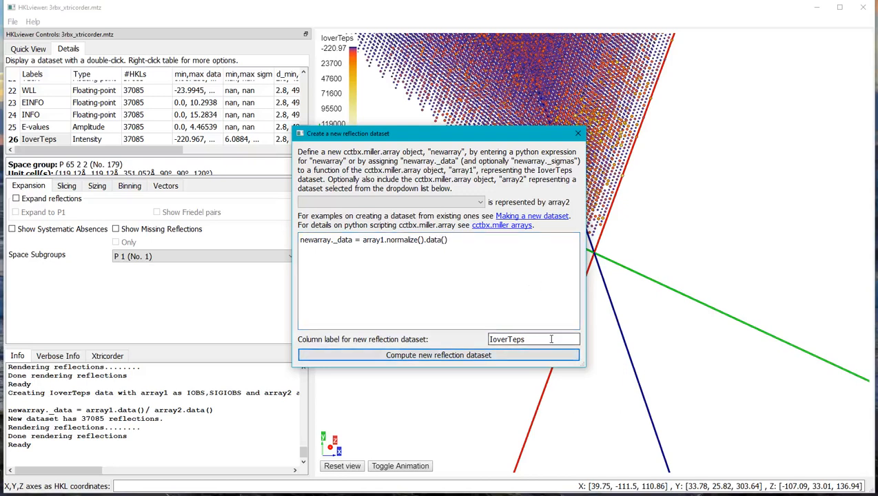
{"action": "type", "text": "E_"}
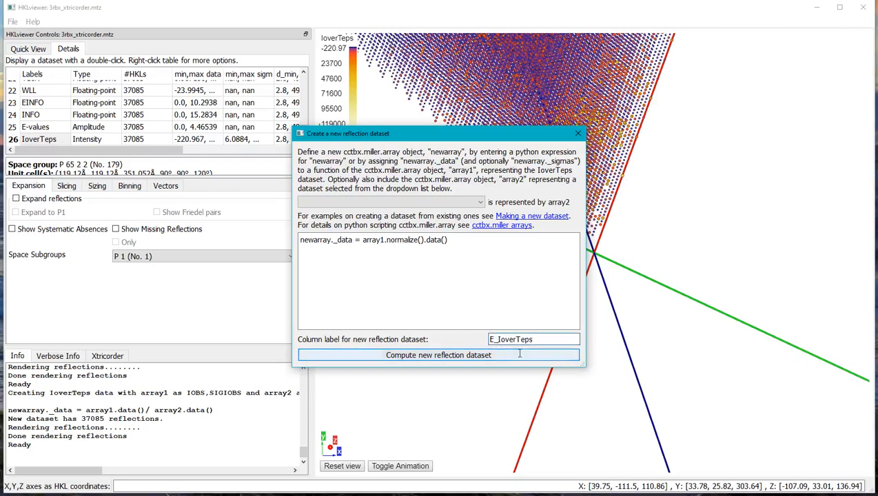
{"action": "left_click", "coordinate": [518, 356]}
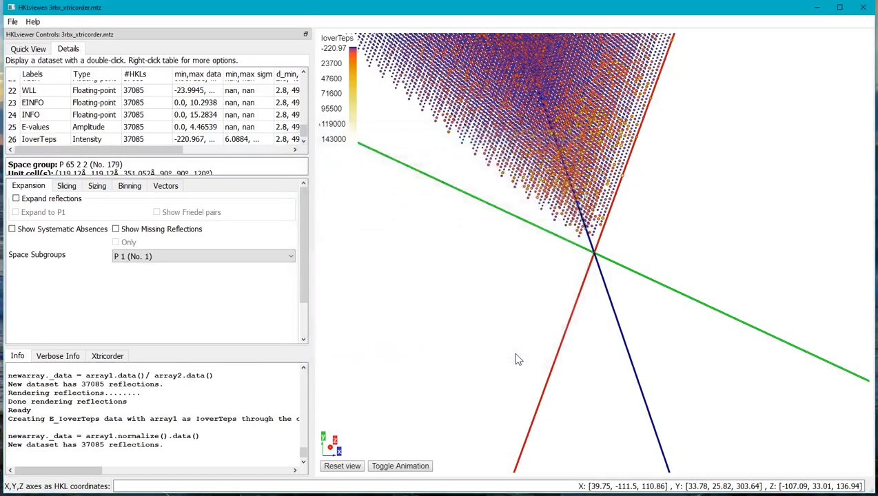
{"action": "left_click_drag", "start_coordinate": [493, 303], "coordinate": [521, 192]}
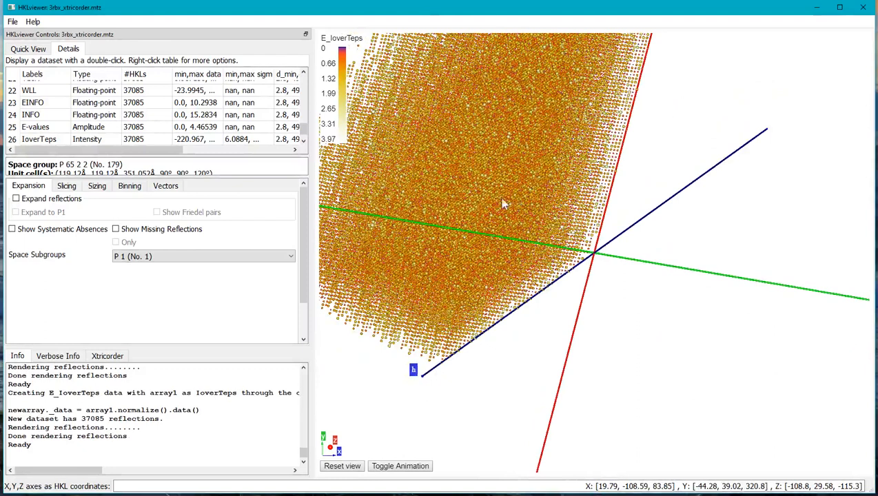
- Apply the rotation around the TNCS vector, switch the displayed dataset to E-values and start the animation
{"action": "left_click", "coordinate": [28, 49]}
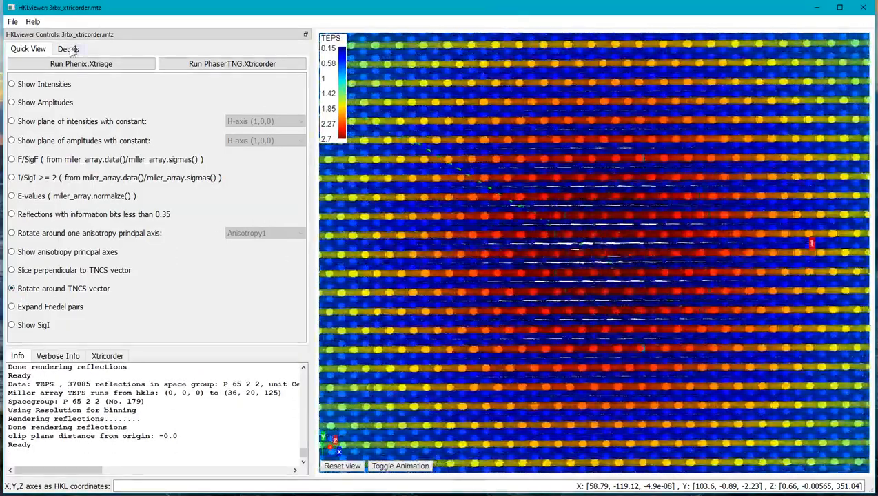
{"action": "left_click", "coordinate": [69, 49]}
{"action": "double_click", "coordinate": [36, 129]}
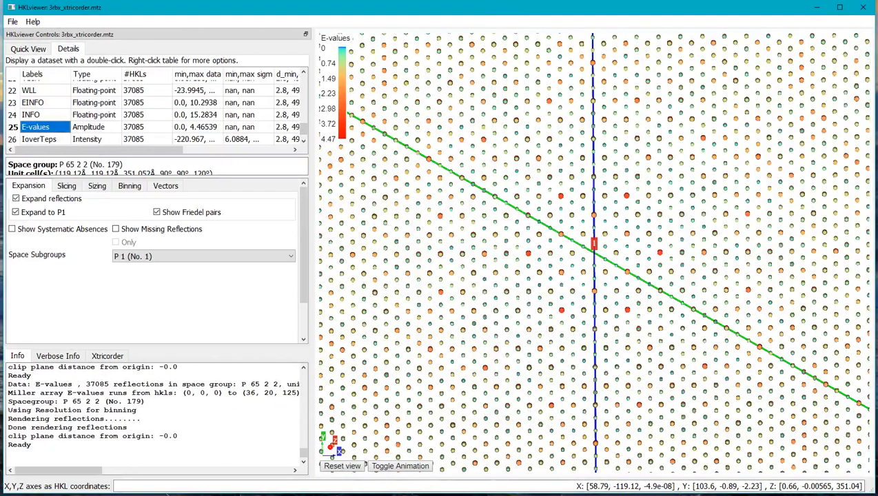
{"action": "left_click", "coordinate": [397, 467]}
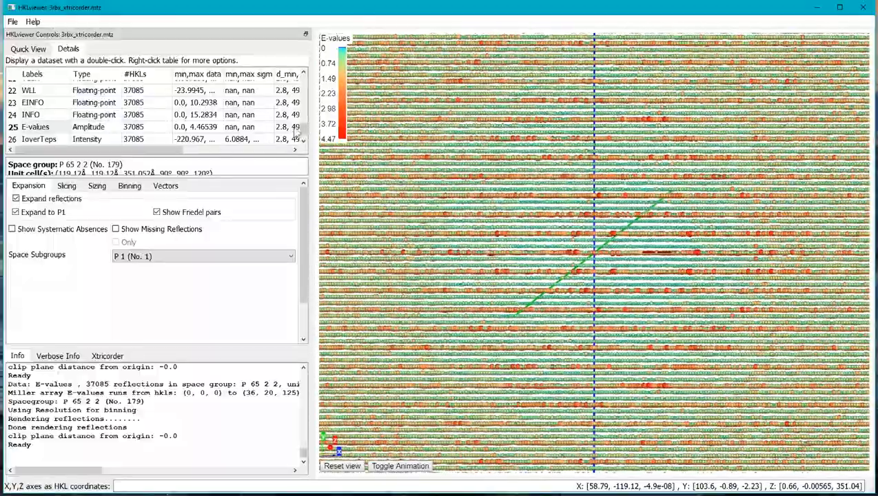
- Display the E_IoverTeps dataset in the same TNCS orientation and start its rotation animation
{"action": "left_click_drag", "start_coordinate": [303, 130], "coordinate": [304, 136]}
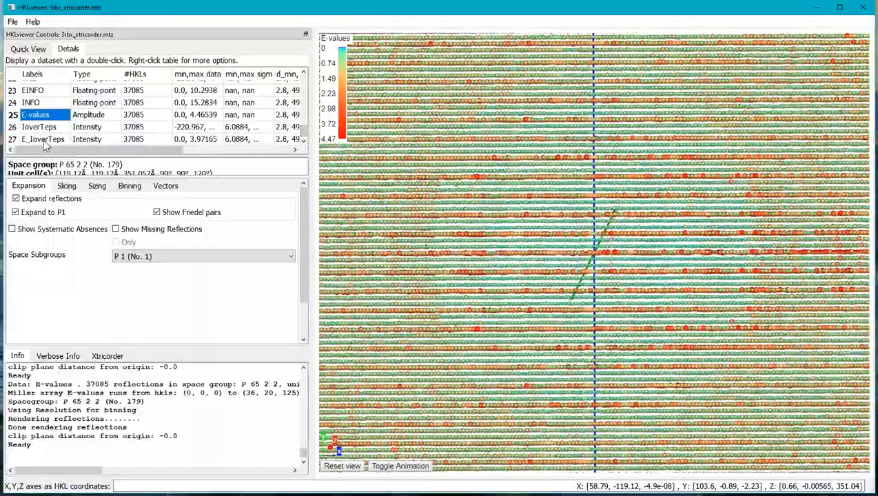
{"action": "double_click", "coordinate": [43, 139]}
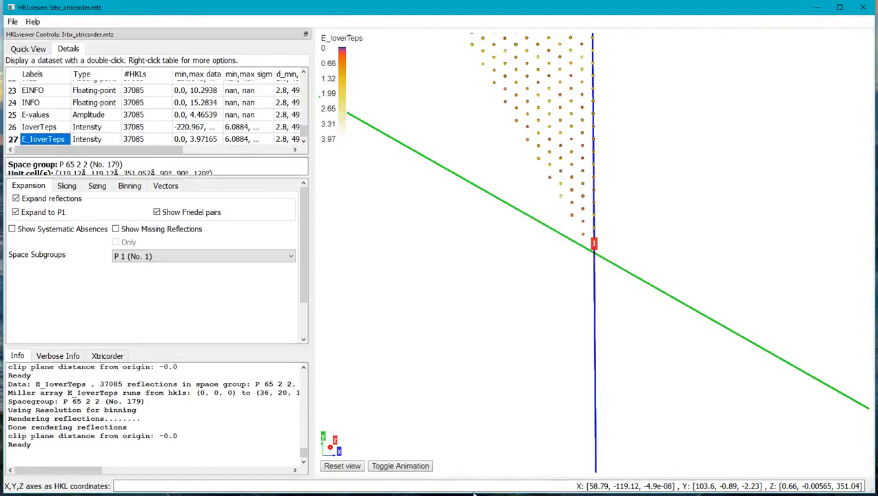
{"action": "left_click", "coordinate": [417, 465]}
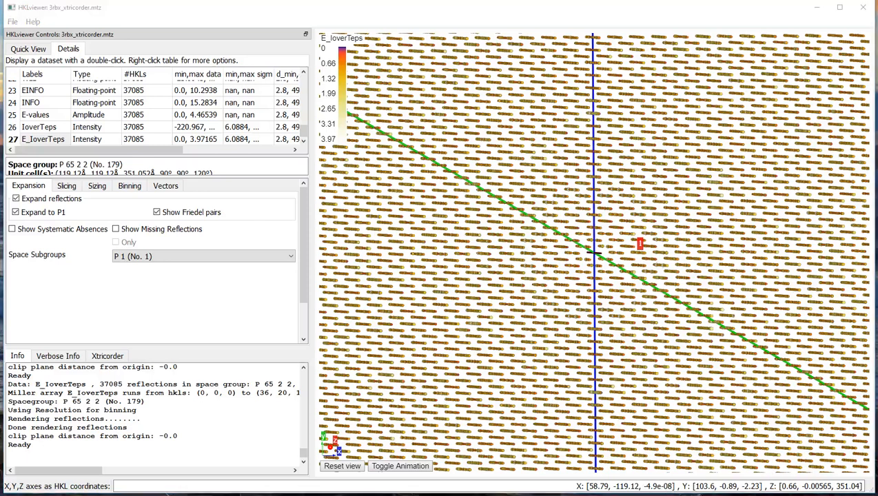
- Open the reflection file porin.mtz from the HKLviewerTests folder
{"action": "left_click", "coordinate": [12, 21]}
{"action": "left_click", "coordinate": [35, 34]}
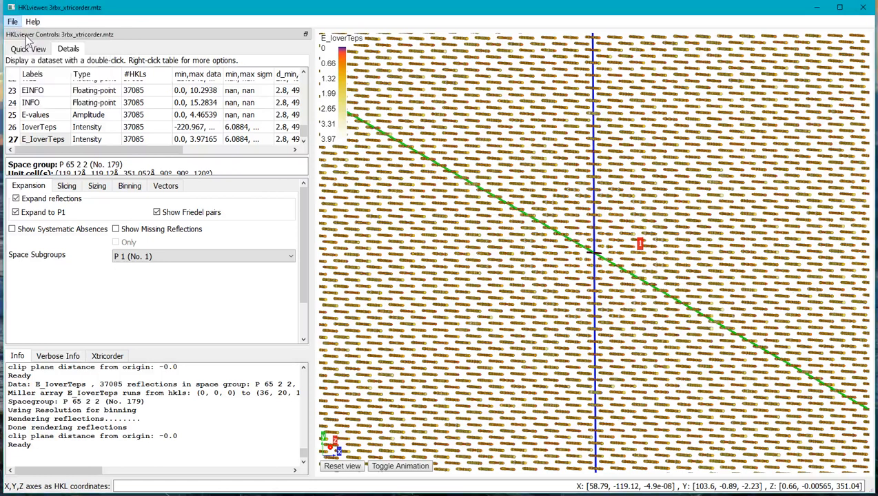
{"action": "left_click_drag", "start_coordinate": [138, 273], "coordinate": [368, 275]}
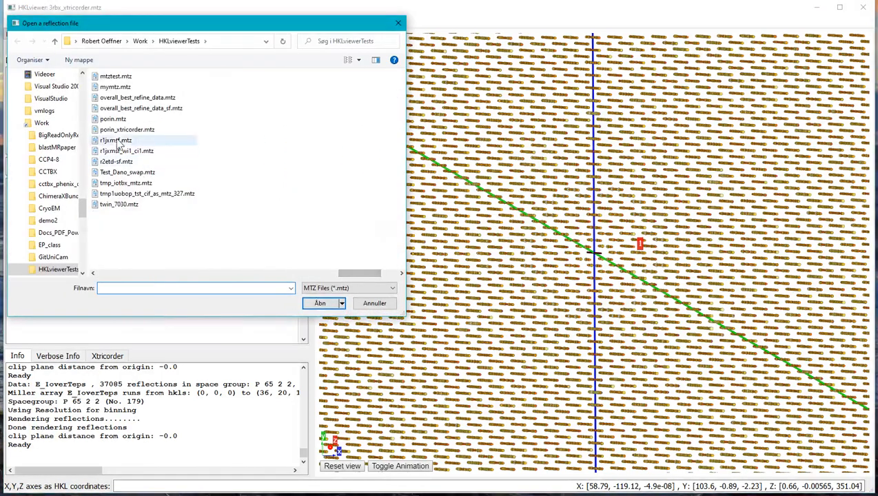
{"action": "left_click", "coordinate": [114, 120]}
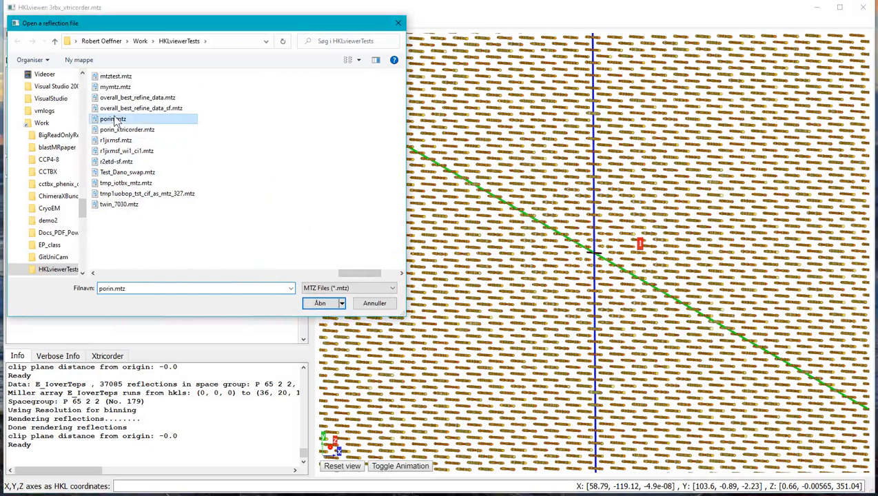
{"action": "left_click", "coordinate": [319, 304]}
- Display the amplitudes of the porin dataset and run Phenix.Xtriage on it
{"action": "left_click", "coordinate": [24, 50]}
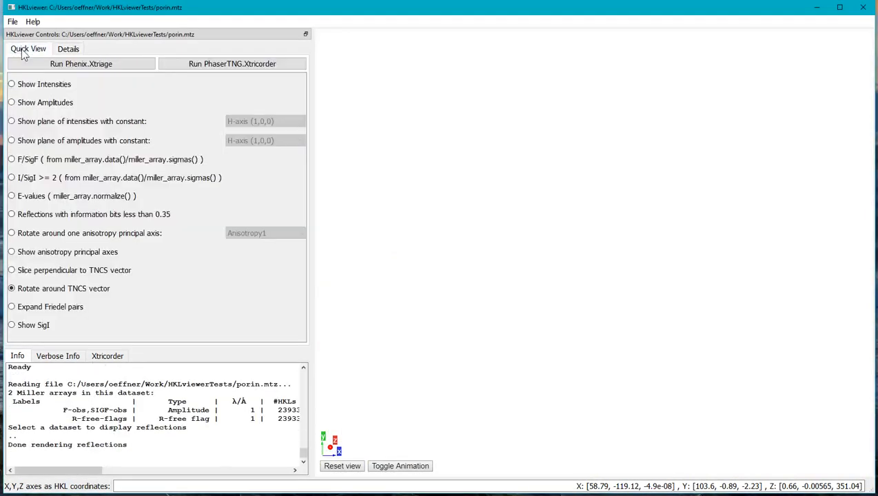
{"action": "left_click", "coordinate": [16, 115]}
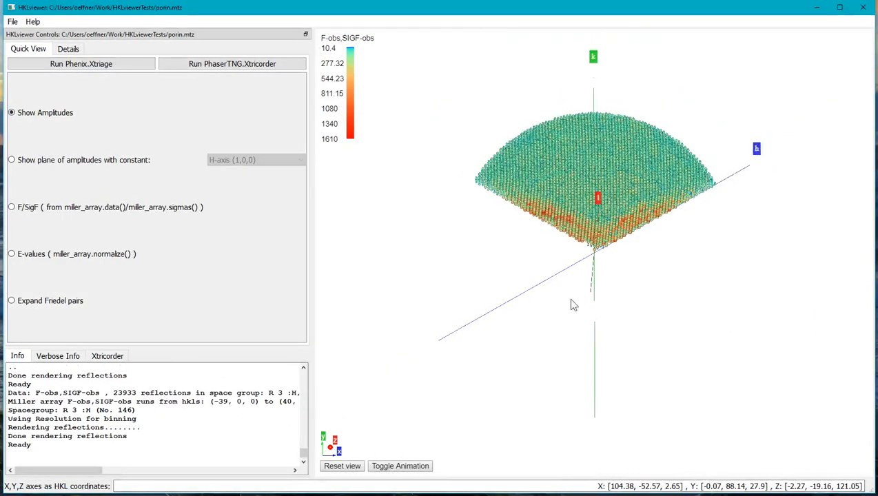
{"action": "left_click", "coordinate": [66, 68]}
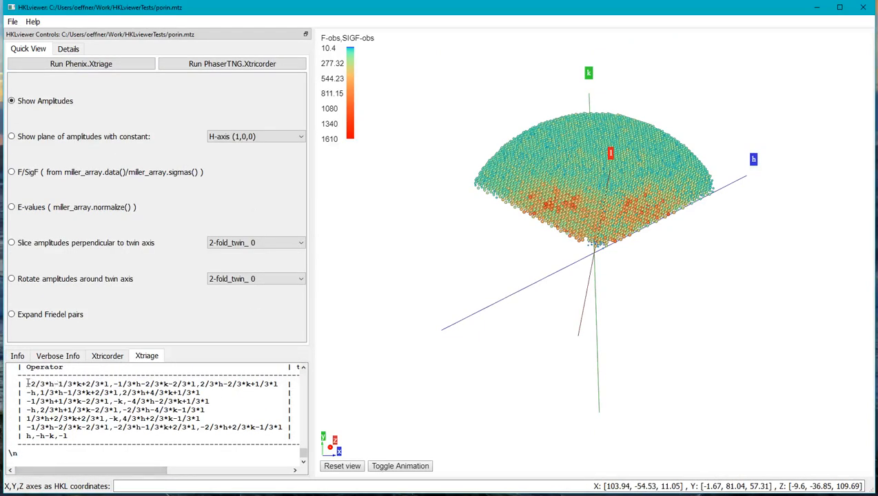
- Examine the twin operators in the Xtriage output and locate h,-h-k,-l among the rotation operators and vectors
{"action": "left_click_drag", "start_coordinate": [21, 384], "coordinate": [65, 471]}
{"action": "double_click", "coordinate": [226, 437]}
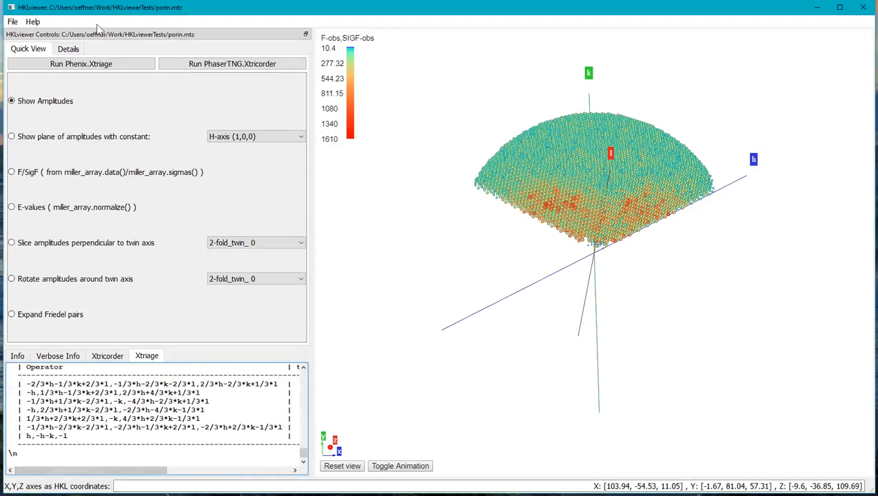
{"action": "left_click", "coordinate": [68, 49]}
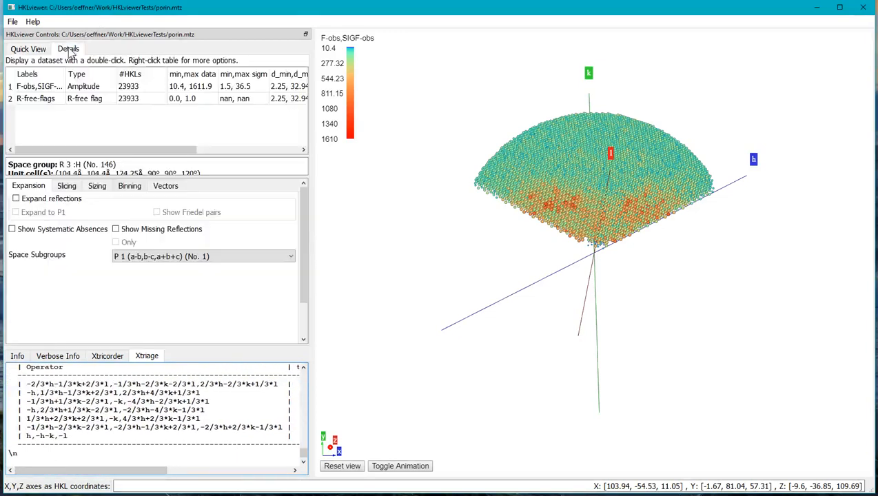
{"action": "left_click", "coordinate": [163, 186]}
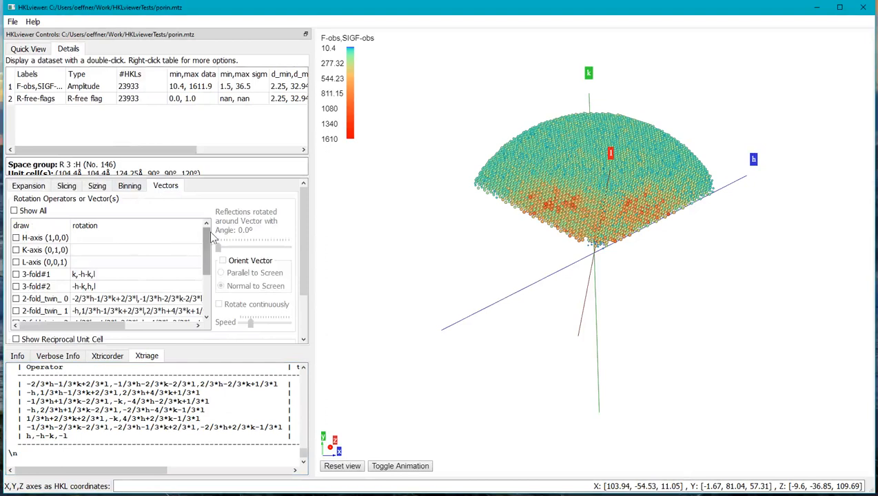
{"action": "left_click_drag", "start_coordinate": [206, 239], "coordinate": [206, 279]}
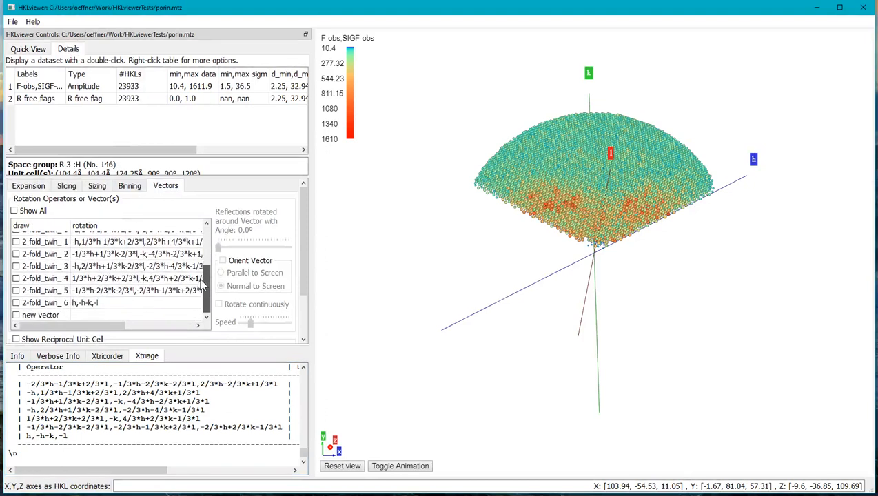
{"action": "left_click", "coordinate": [85, 304]}
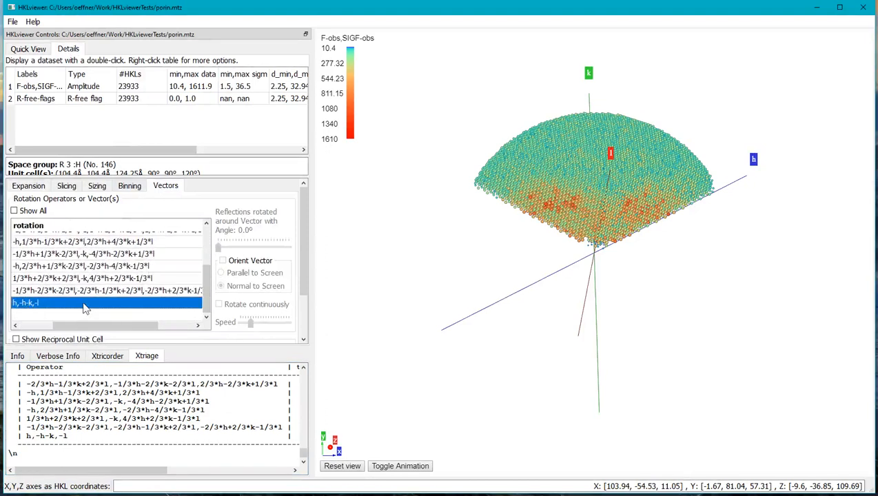
{"action": "left_click_drag", "start_coordinate": [57, 326], "coordinate": [28, 327]}
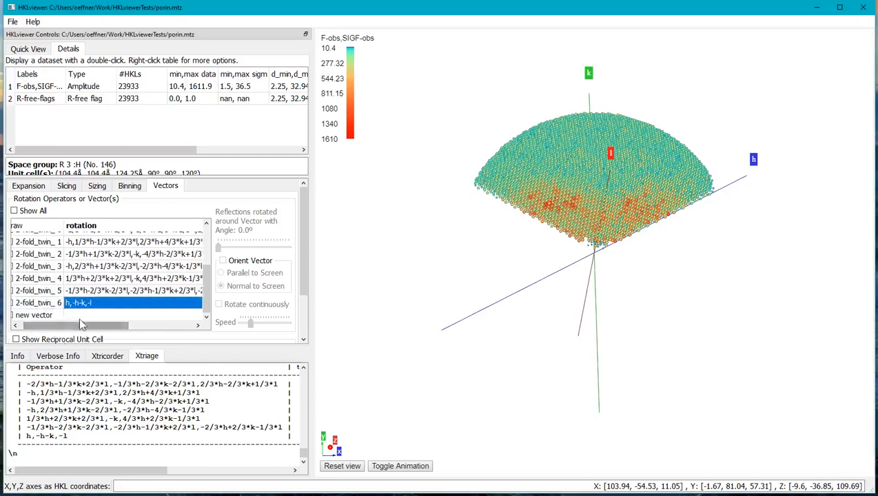
- Slice the amplitudes perpendicular to the 2-fold_twin_ 6 axis
{"action": "left_click", "coordinate": [32, 53]}
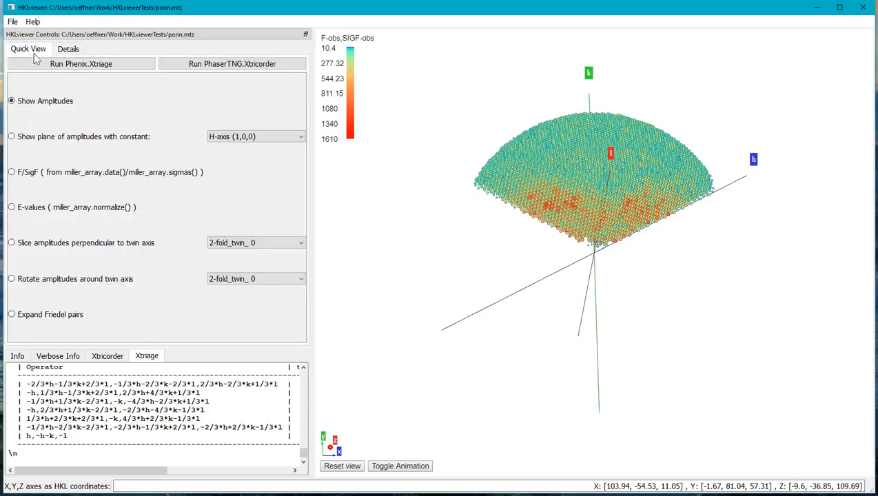
{"action": "left_click", "coordinate": [106, 245]}
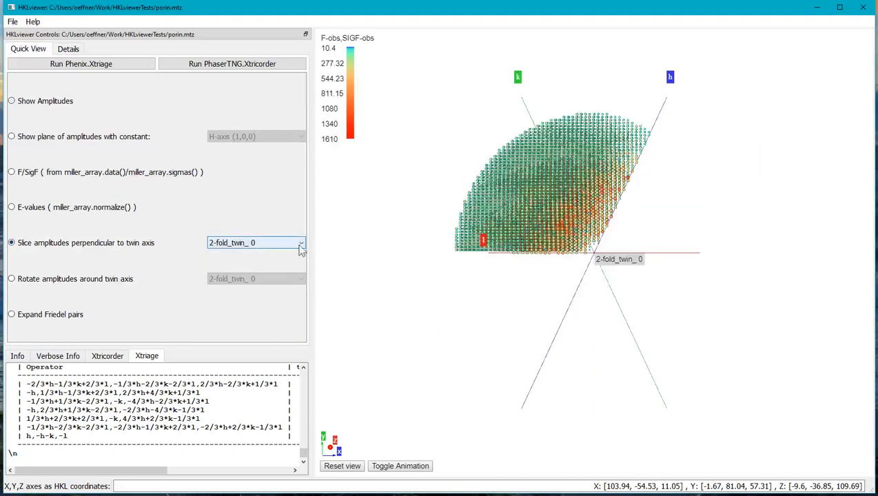
{"action": "left_click", "coordinate": [281, 250]}
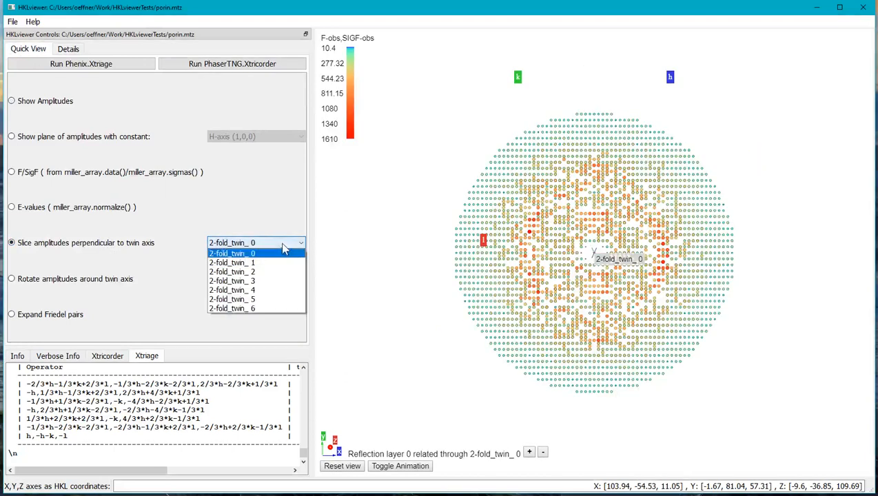
{"action": "left_click", "coordinate": [244, 306]}
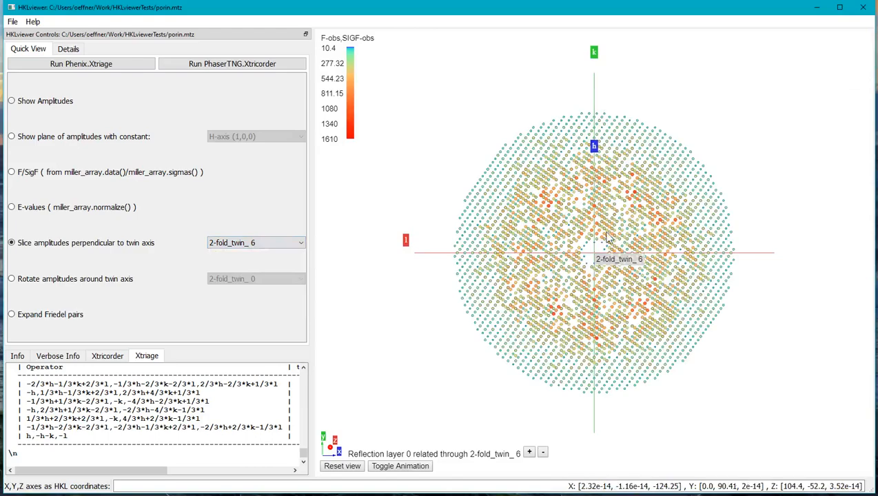
- Advance the slice perpendicular to the twin axis layer by layer up to reflection layer 7
{"action": "scroll", "coordinate": [610, 240], "scroll_direction": "up", "scroll_amount": 5}
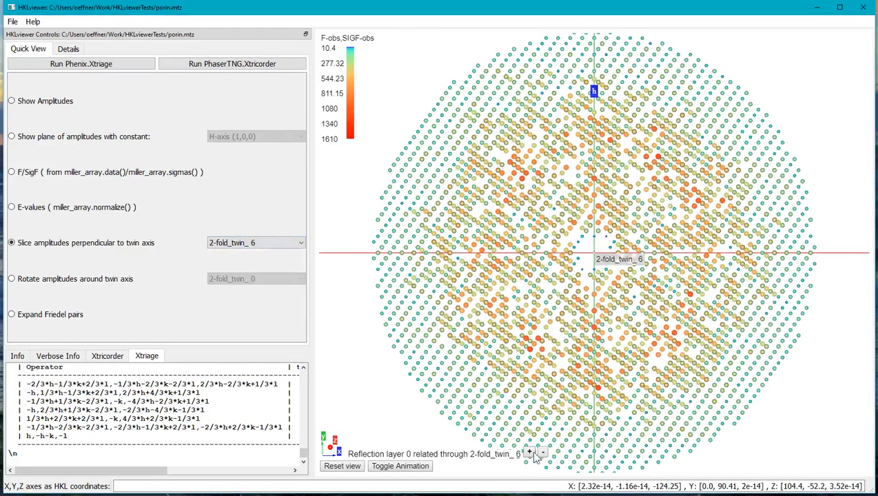
{"action": "left_click", "coordinate": [529, 454]}
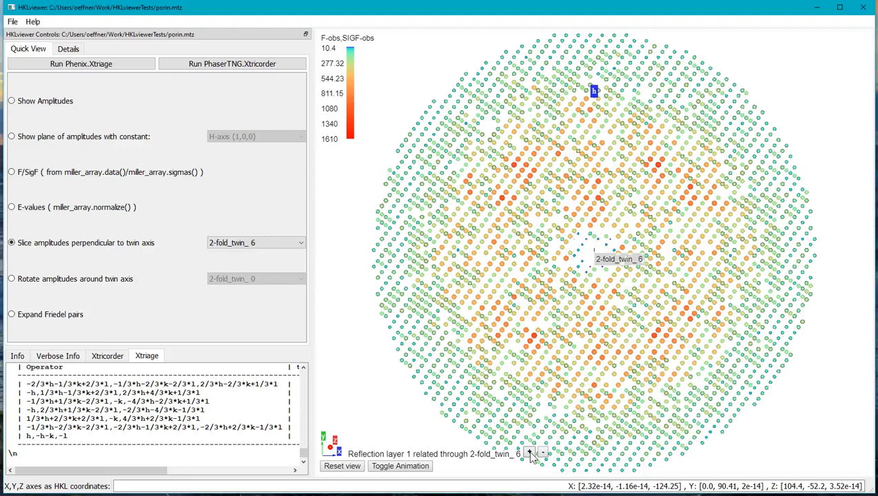
{"action": "left_click", "coordinate": [529, 454]}
{"action": "left_click", "coordinate": [529, 454]}
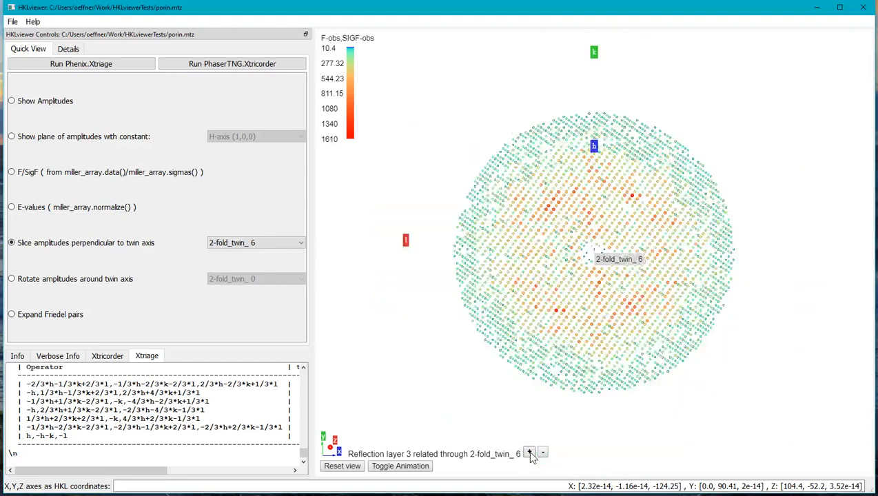
{"action": "left_click", "coordinate": [530, 454]}
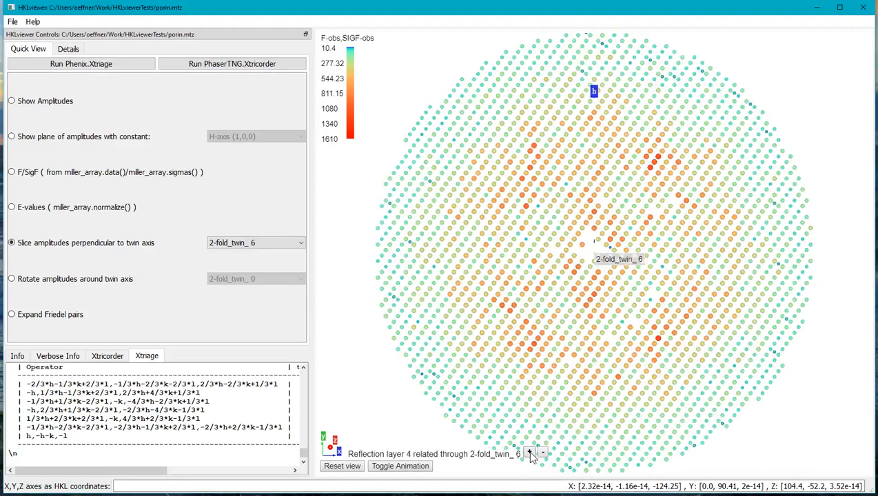
{"action": "left_click", "coordinate": [530, 455]}
{"action": "left_click", "coordinate": [529, 455]}
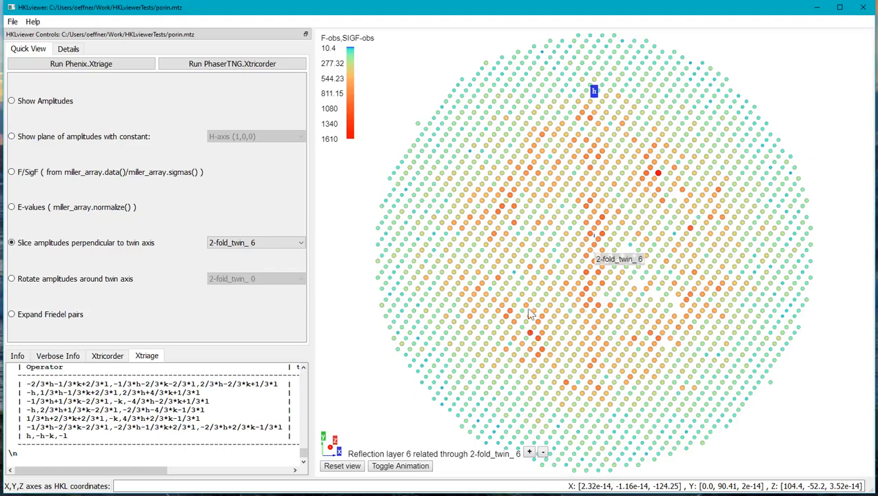
{"action": "left_click", "coordinate": [529, 453]}
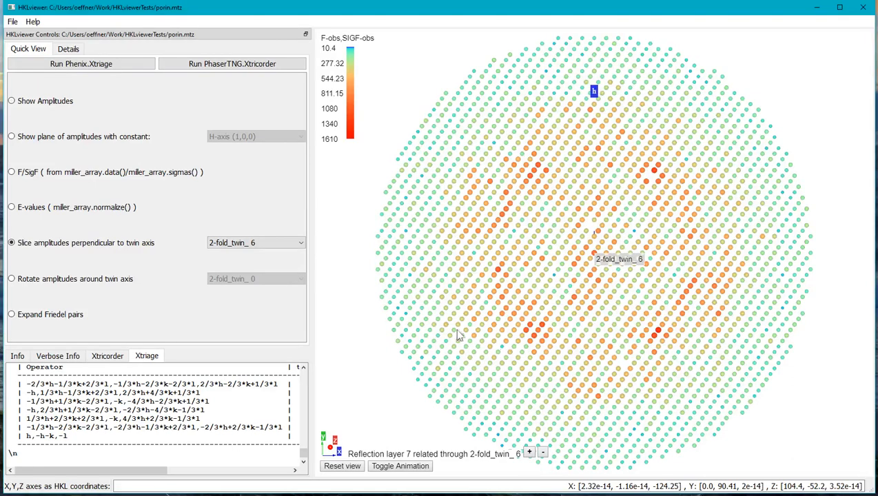
- Show the table of the F-obs and SIGF-obs dataset and move it clear of the reflection plot
{"action": "left_click", "coordinate": [69, 49]}
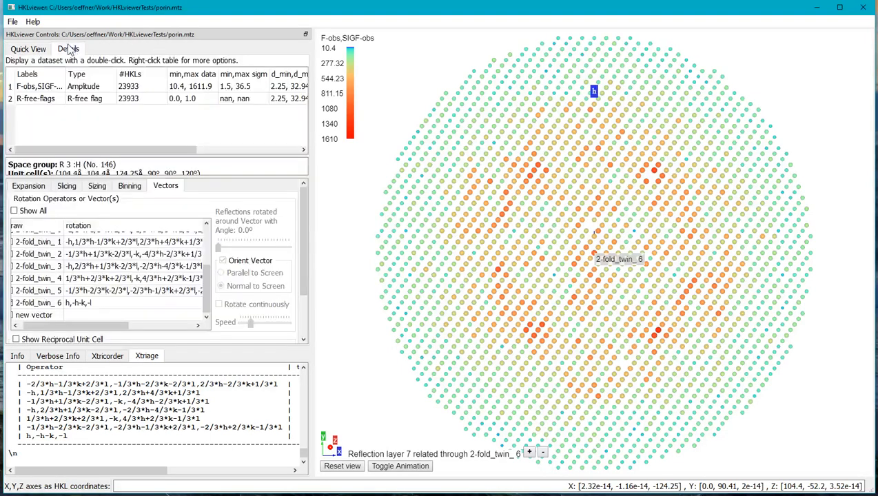
{"action": "right_click", "coordinate": [37, 88]}
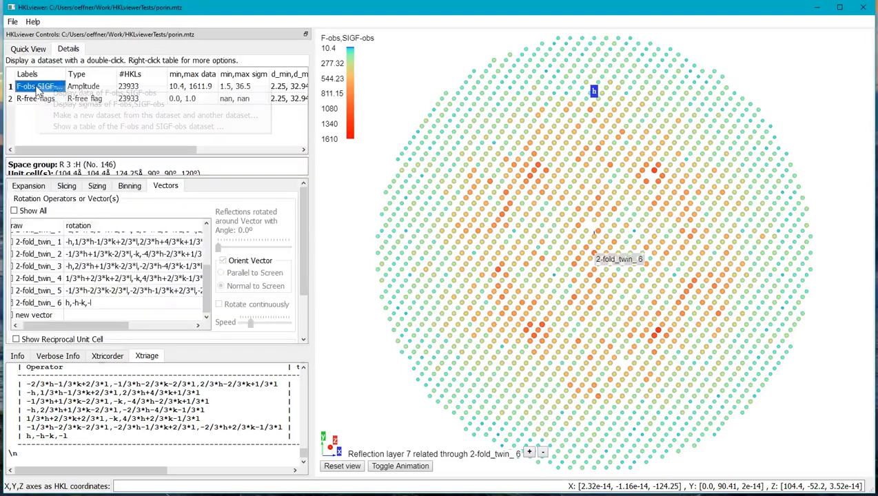
{"action": "left_click", "coordinate": [76, 128]}
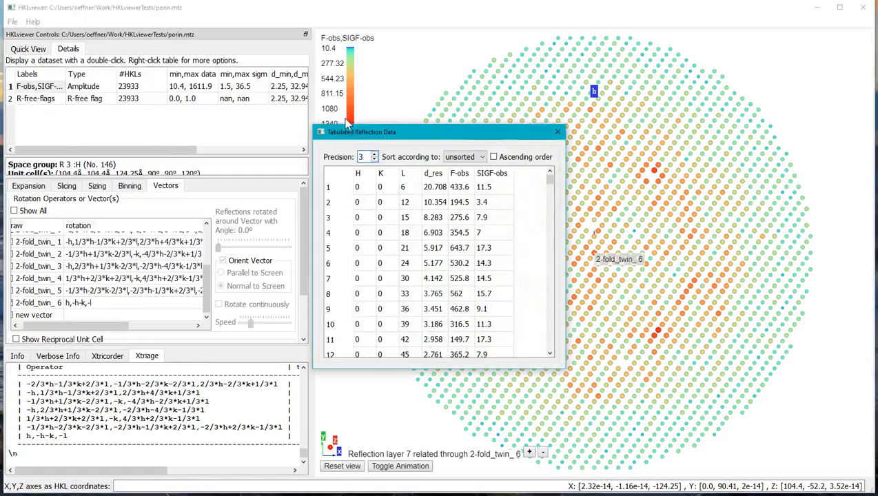
{"action": "left_click_drag", "start_coordinate": [351, 131], "coordinate": [95, 140]}
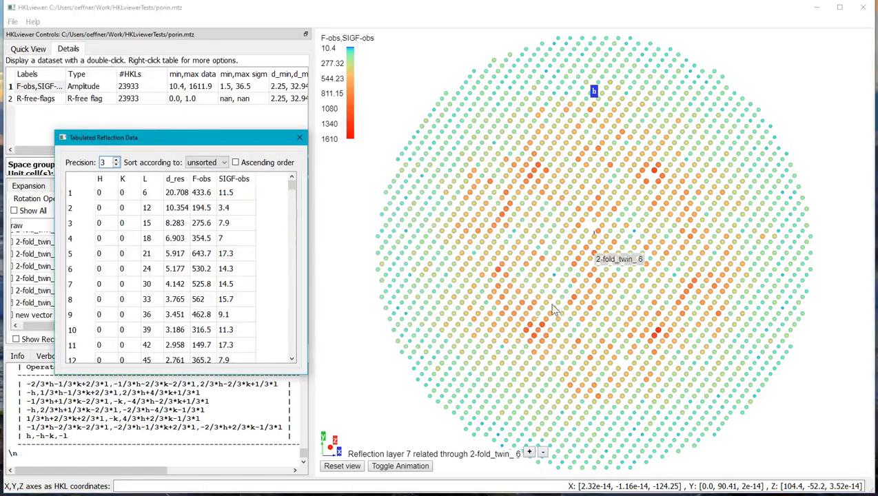
- Select reflection 8,-18,17 and its twin-related reflection 8,10,-17 in the slice to compare their amplitudes
{"action": "left_click", "coordinate": [528, 334]}
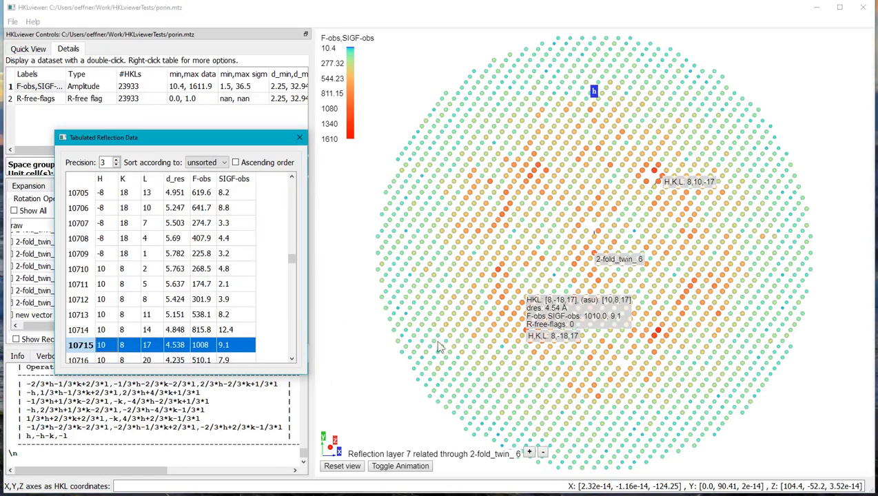
{"action": "left_click", "coordinate": [662, 180]}
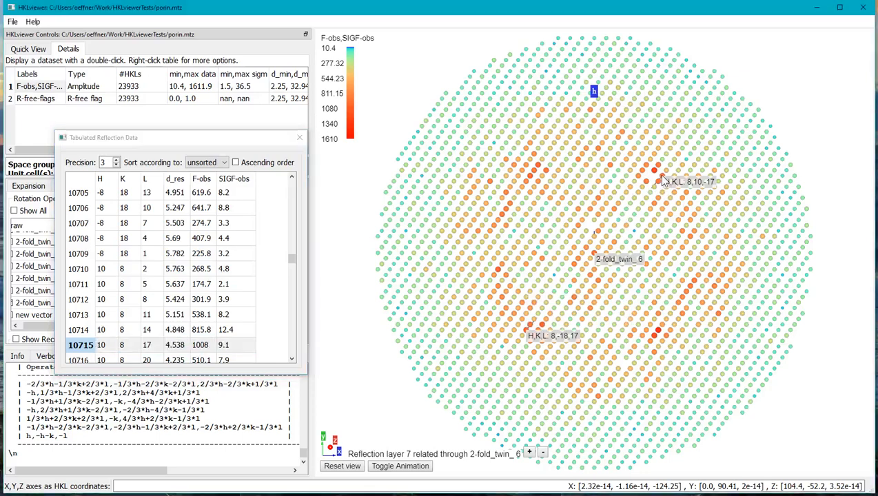
{"action": "mouse_move", "coordinate": [662, 176]}
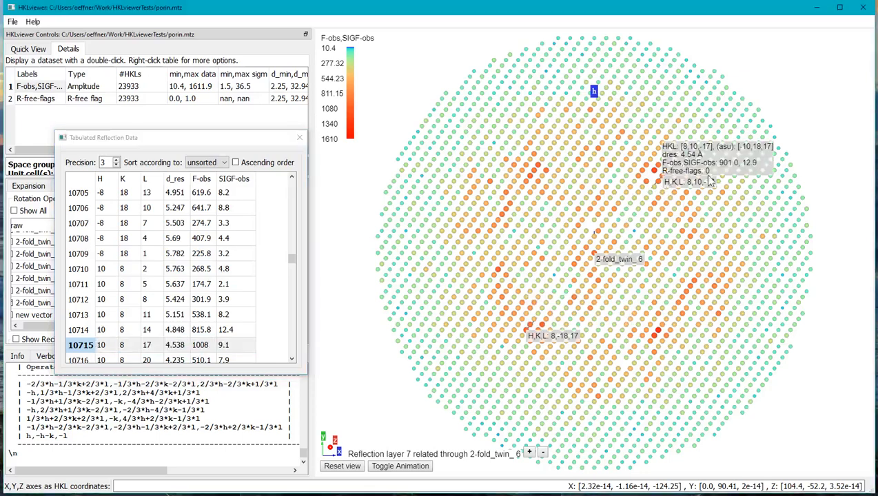